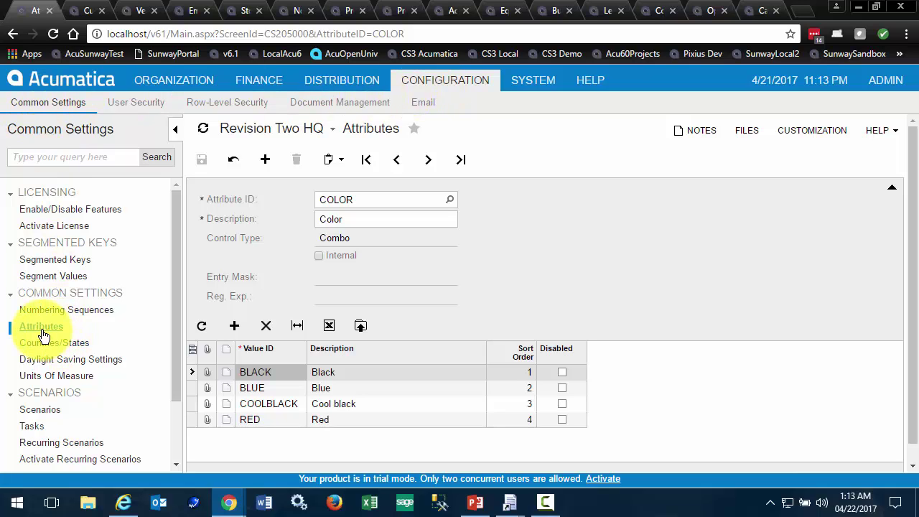
- Examine the list of existing attributes and the COLOR attribute's description and control type
click(450, 201)
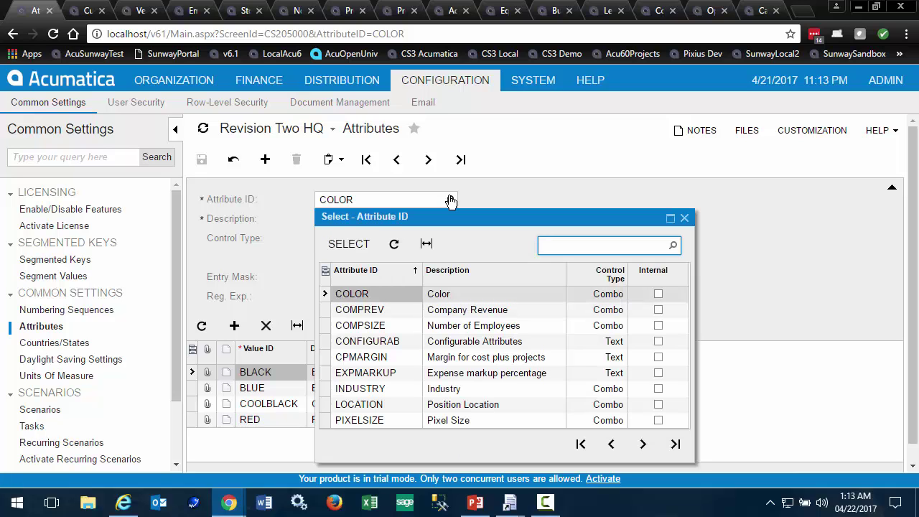
click(450, 201)
click(415, 219)
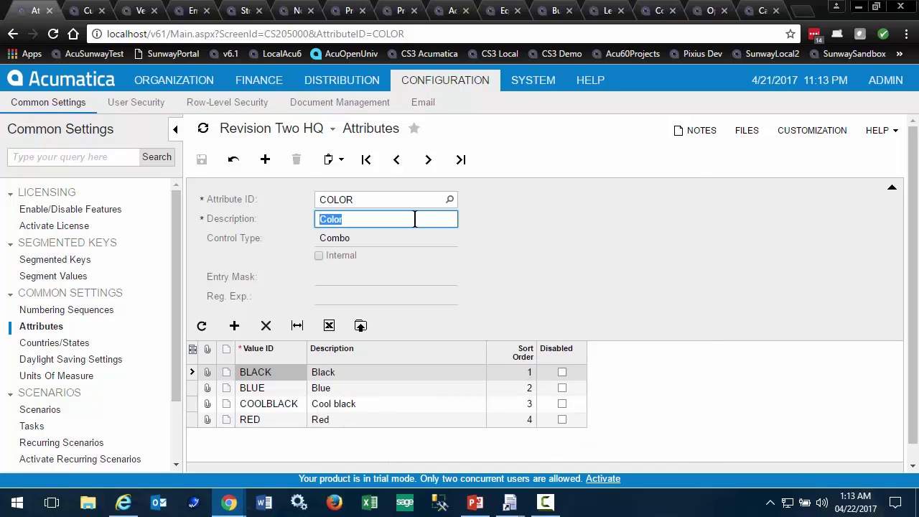
click(343, 239)
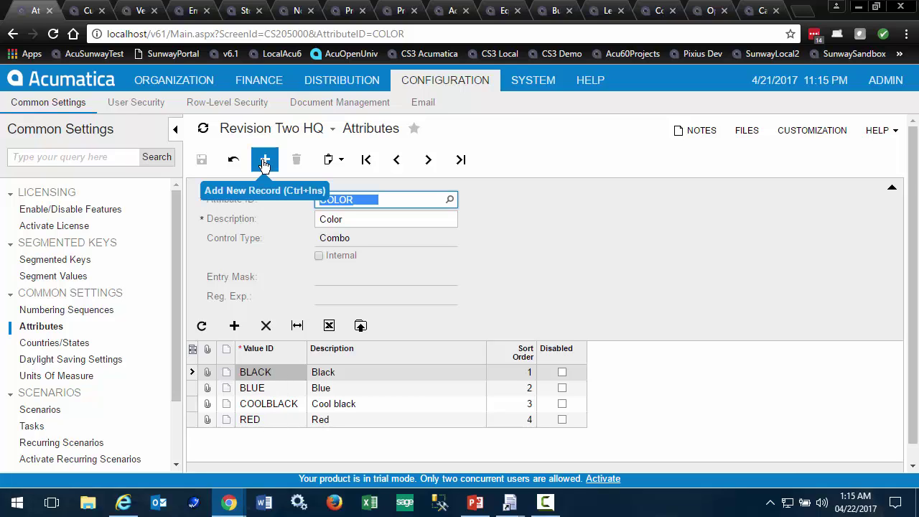
- Create a new attribute with ID TEST, description Test and control type Combo
click(264, 163)
text(TEST)
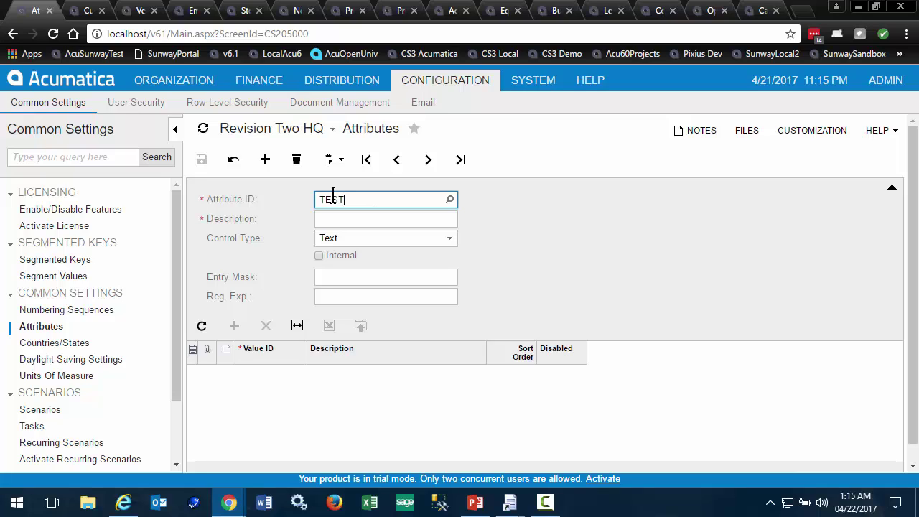
key(Tab)
text(Test)
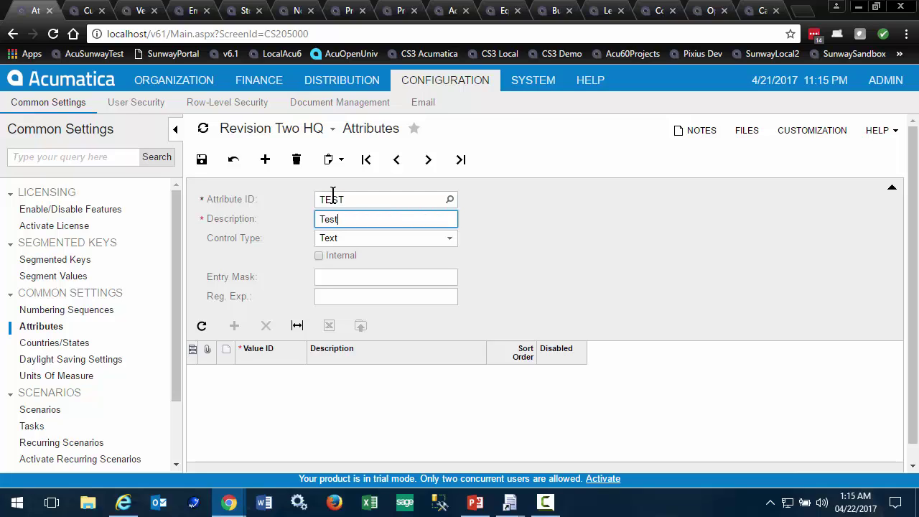
click(450, 238)
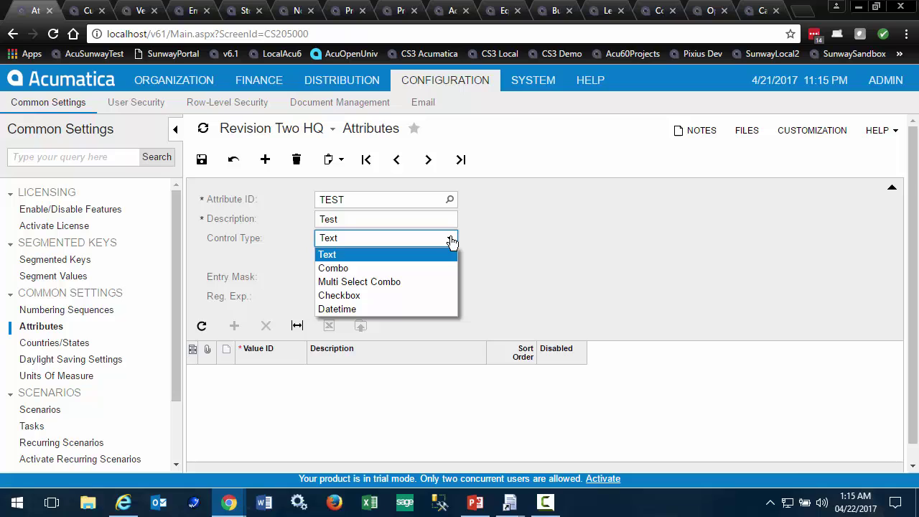
click(336, 268)
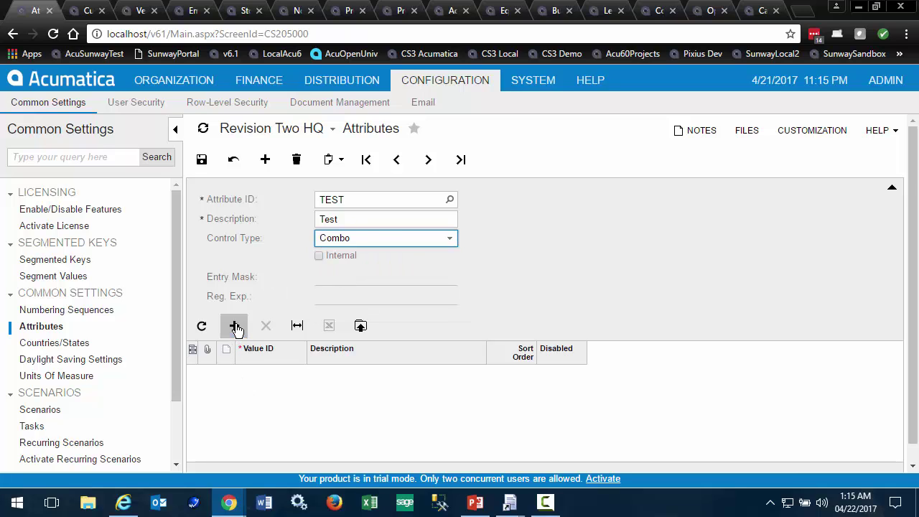
- Add three values to the TEST attribute: ID 1 described as test1, 2 as test2 and 3 as test3
click(235, 325)
text(1)
key(Tab)
text(test1)
key(Tab)
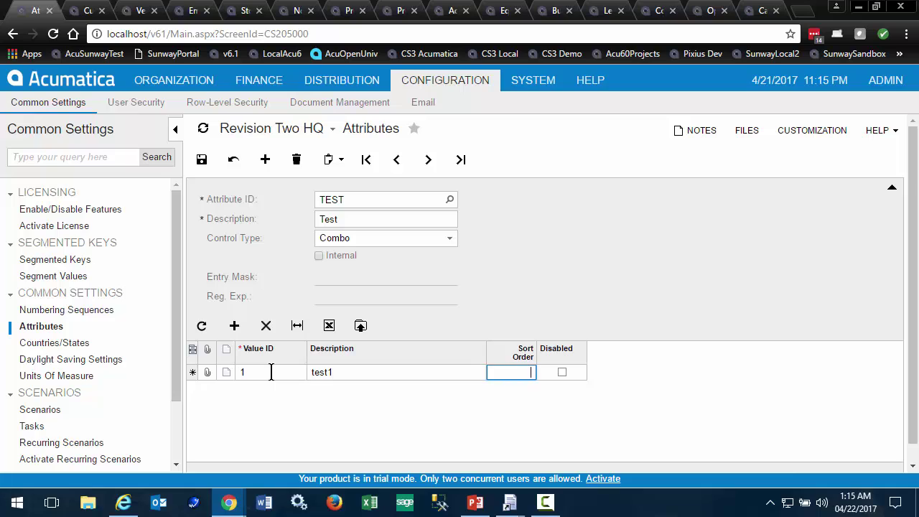
key(Tab)
text(2)
key(Tab)
text(test2)
key(Tab)
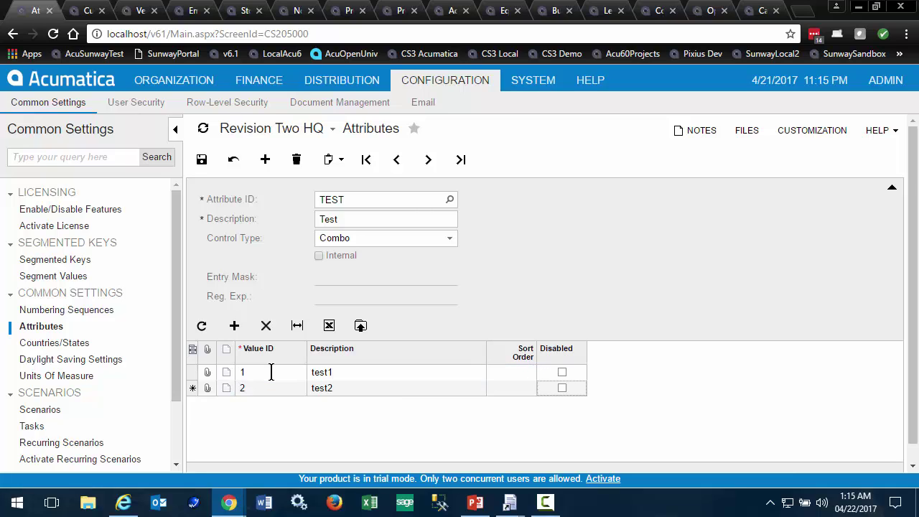
key(Tab)
text(3)
key(Tab)
text(test3)
key(Tab)
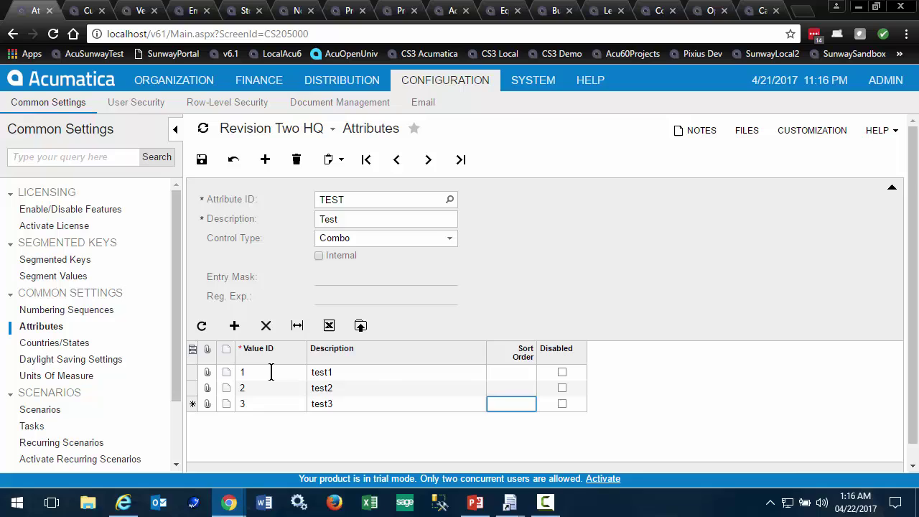
- Set the sort order to 3 for test1, 2 for test2 and 1 for test3, and save the attribute
click(529, 376)
text(3)
click(531, 386)
text(2)
key(Down)
text(1)
click(201, 159)
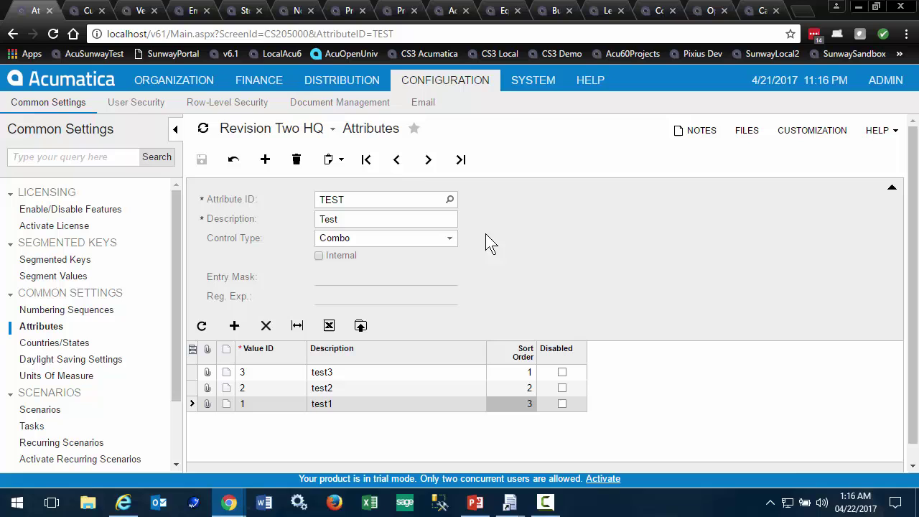
- Add the TEST attribute to the LOCAL customer class used by the BIBIMBAB customer, and save and close the class
click(88, 11)
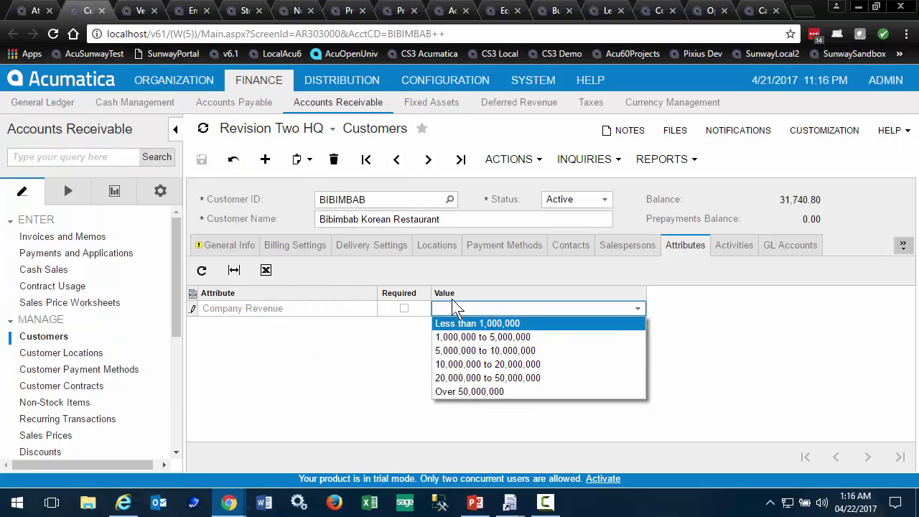
click(222, 245)
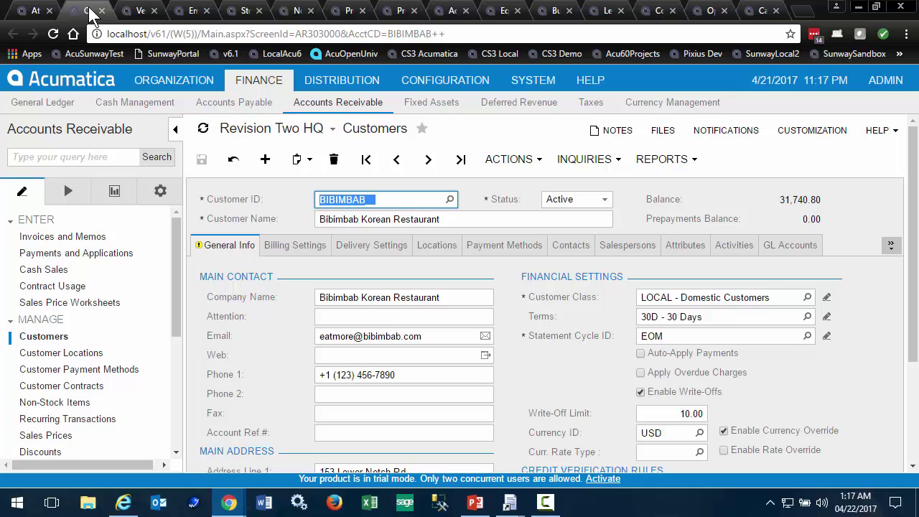
click(829, 298)
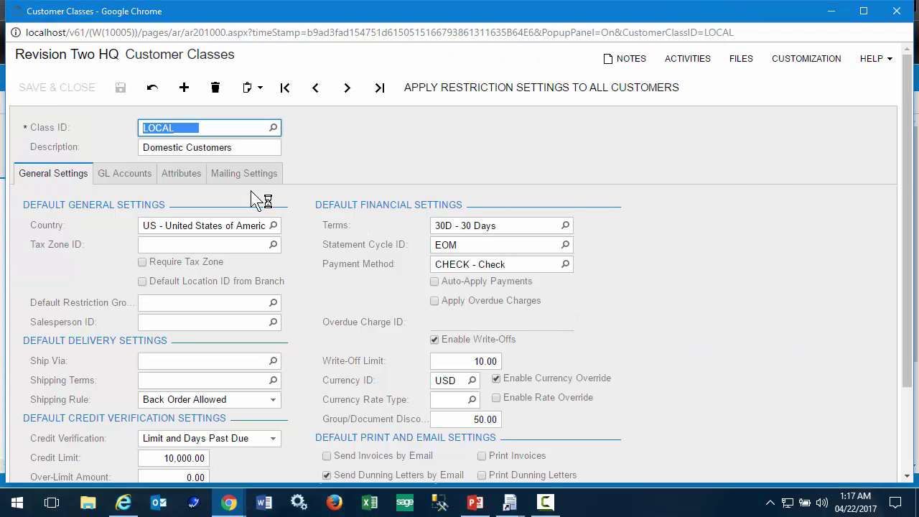
click(181, 173)
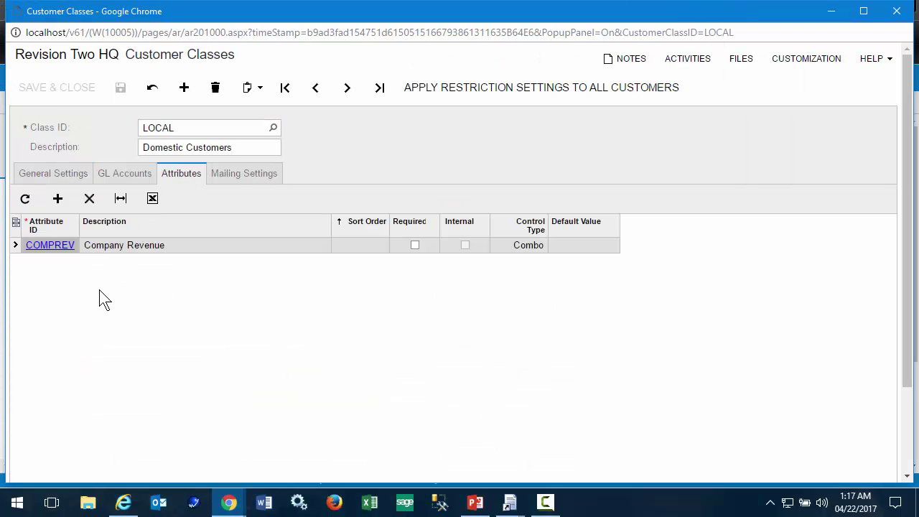
click(57, 198)
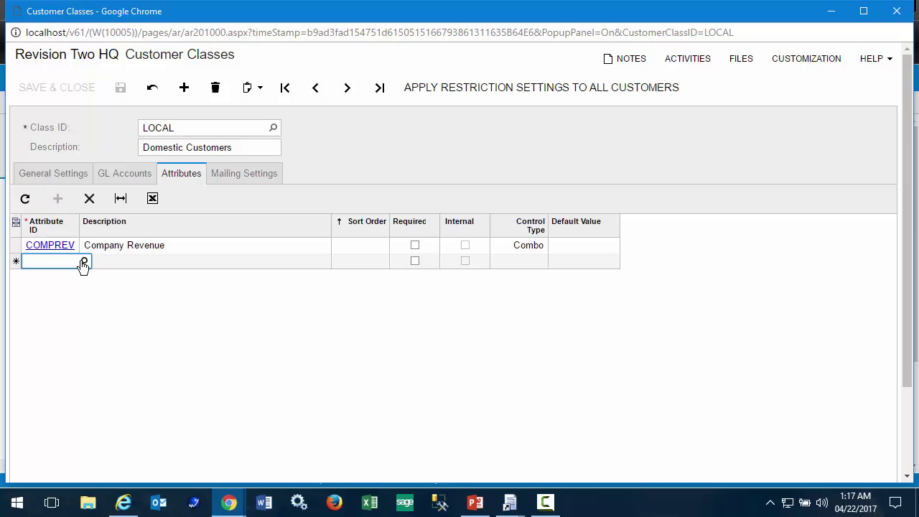
text(test)
key(Tab)
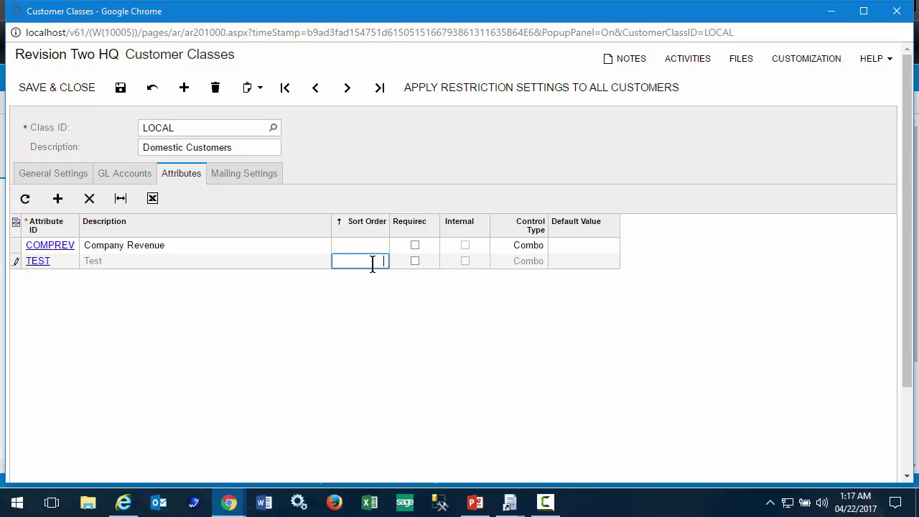
click(70, 95)
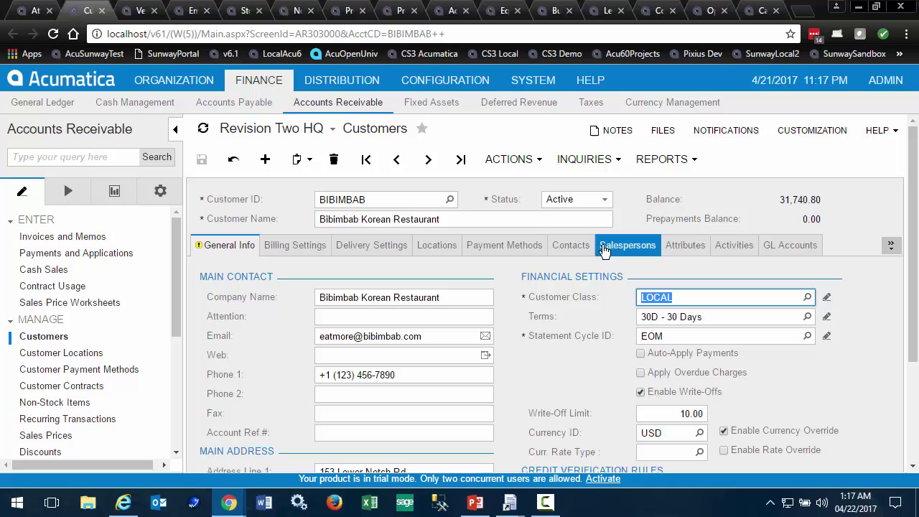
- Reload the BIBIMBAB customer record, set its Test attribute to test2 and save the customer
click(53, 33)
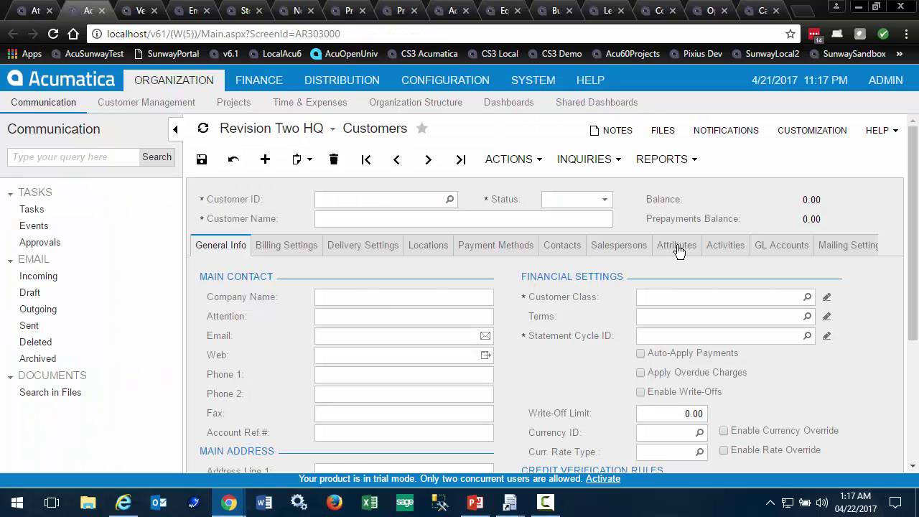
click(683, 247)
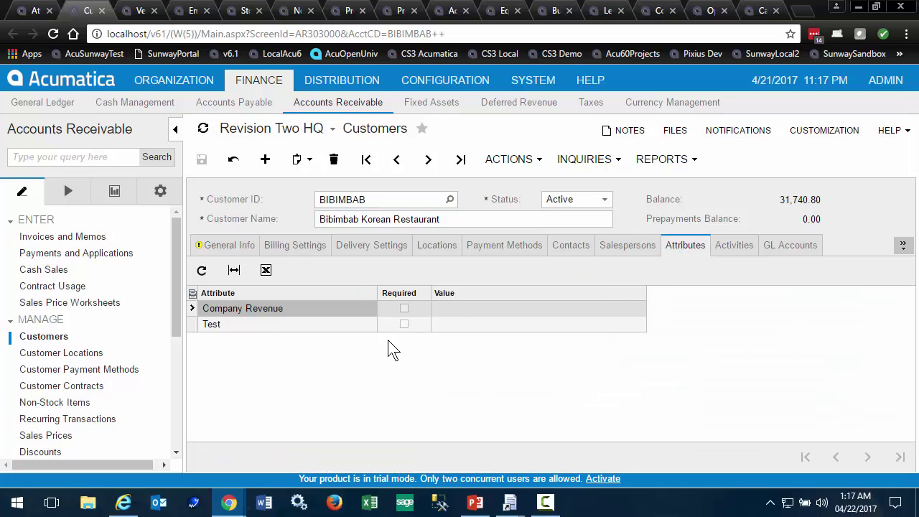
click(457, 330)
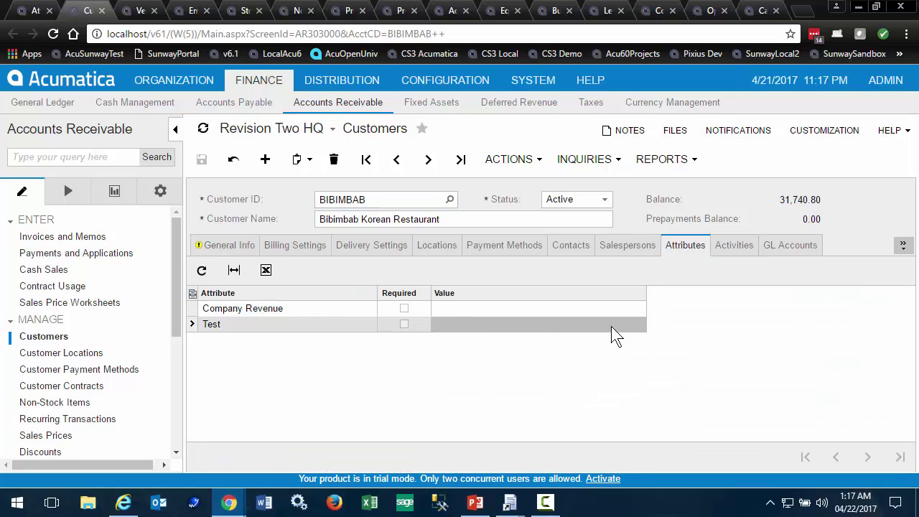
click(618, 332)
click(636, 327)
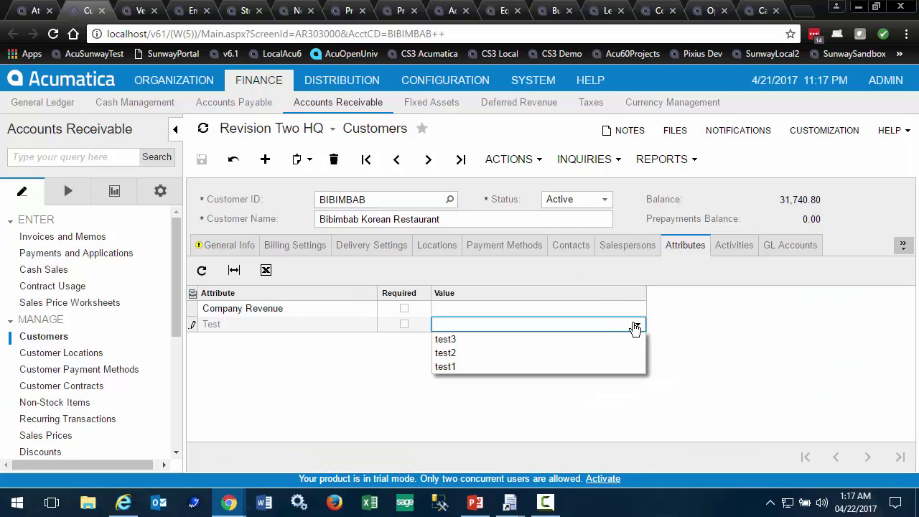
click(543, 353)
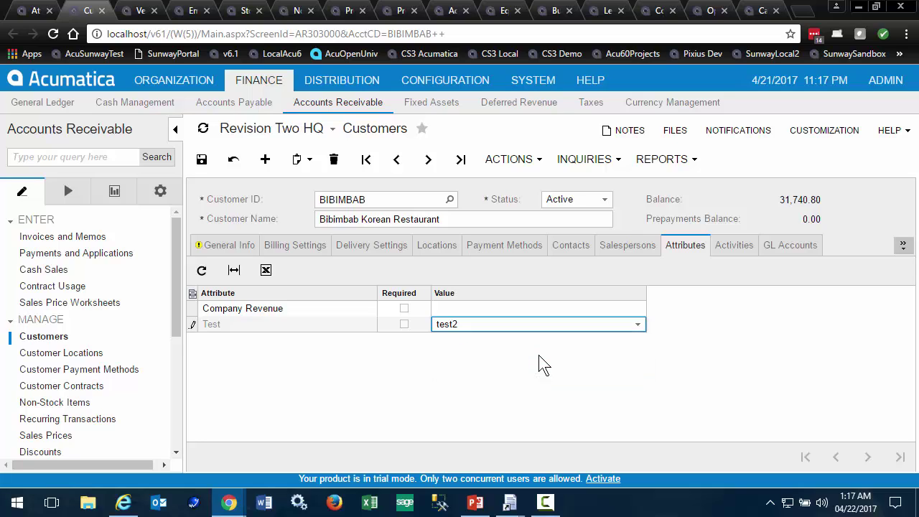
click(202, 158)
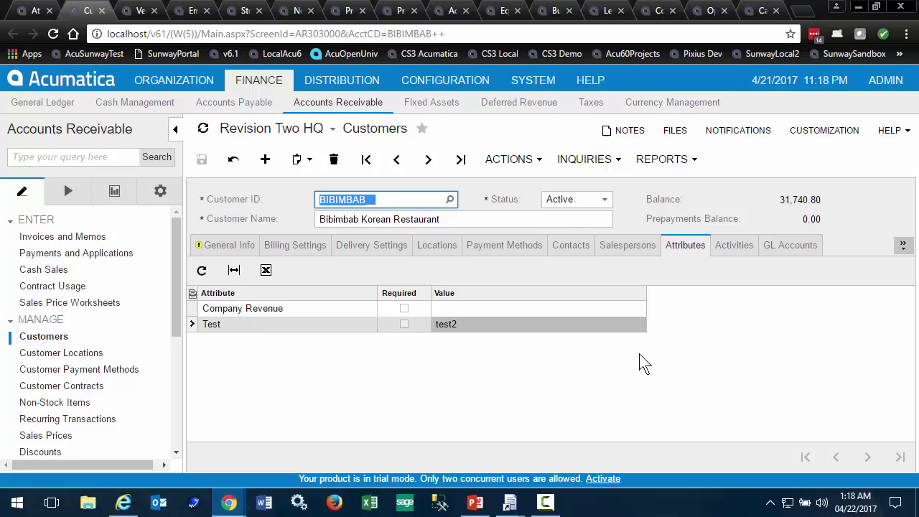
- Examine the attributes on the other open records, from vendors, inventory items and projects to account groups, equipment and customer management records
key(ctrl+Tab)
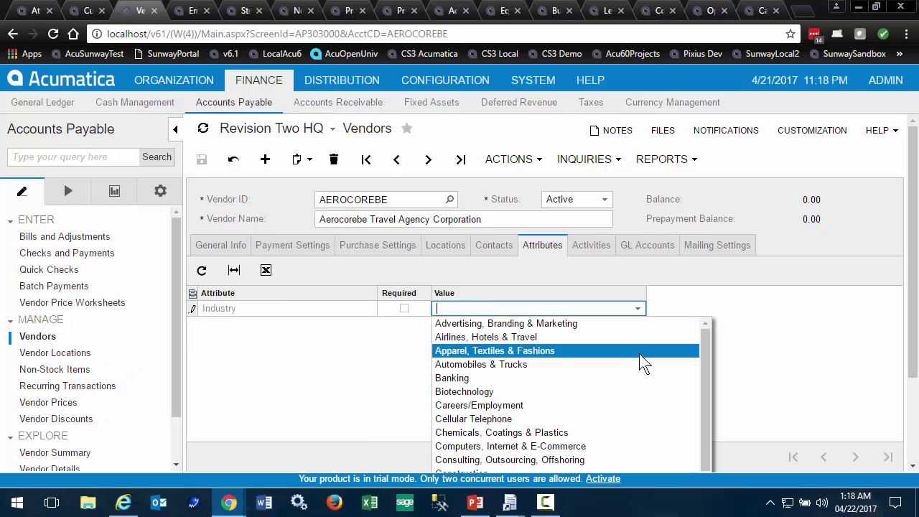
key(ctrl+Tab)
key(ctrl+Tab)
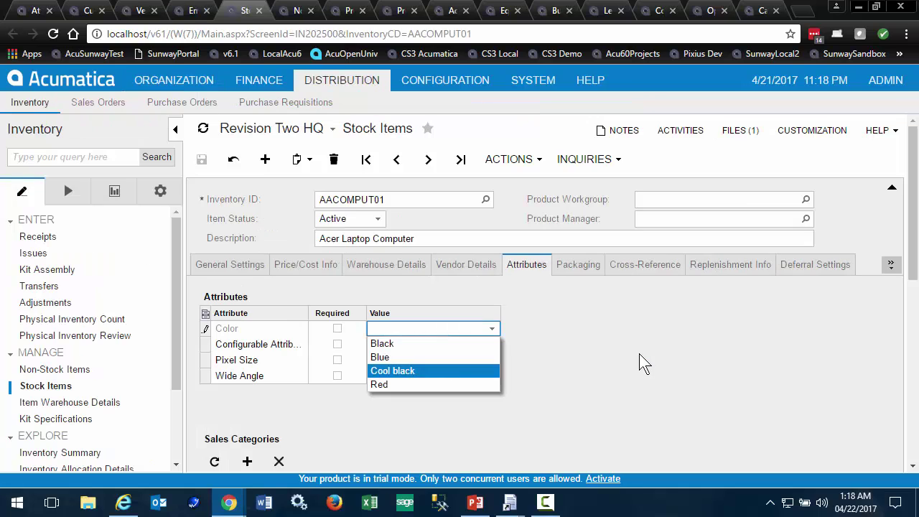
key(ctrl+Tab)
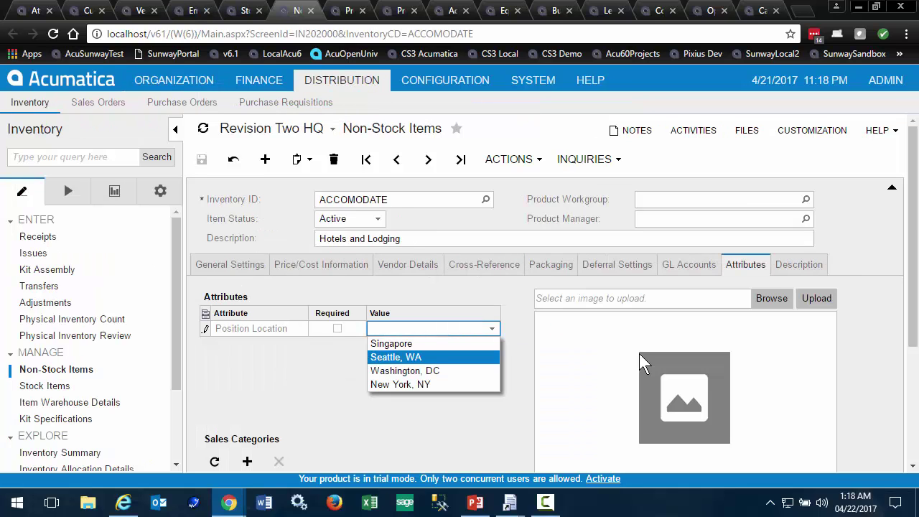
key(ctrl+Tab)
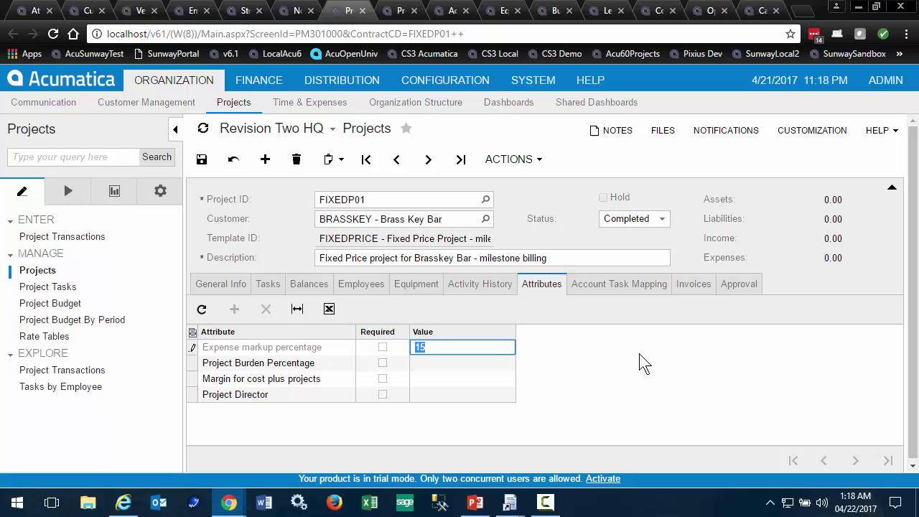
key(ctrl+Tab)
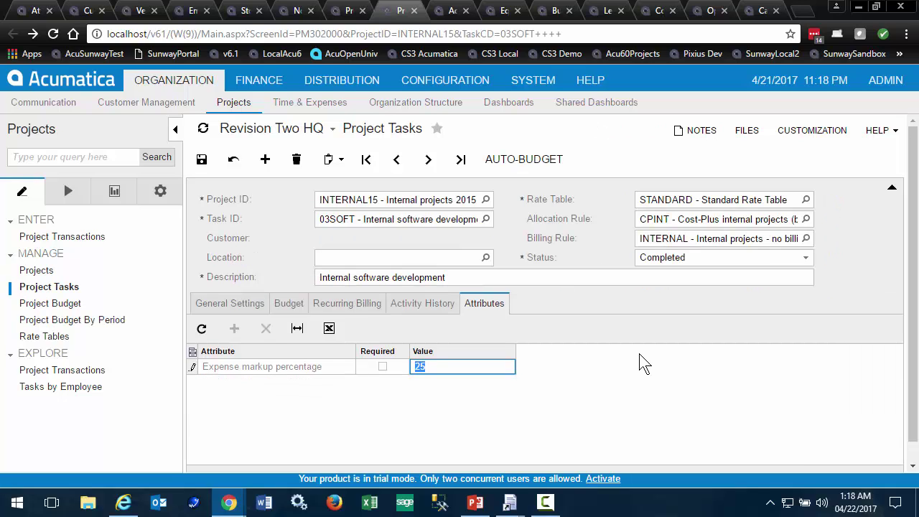
key(ctrl+Tab)
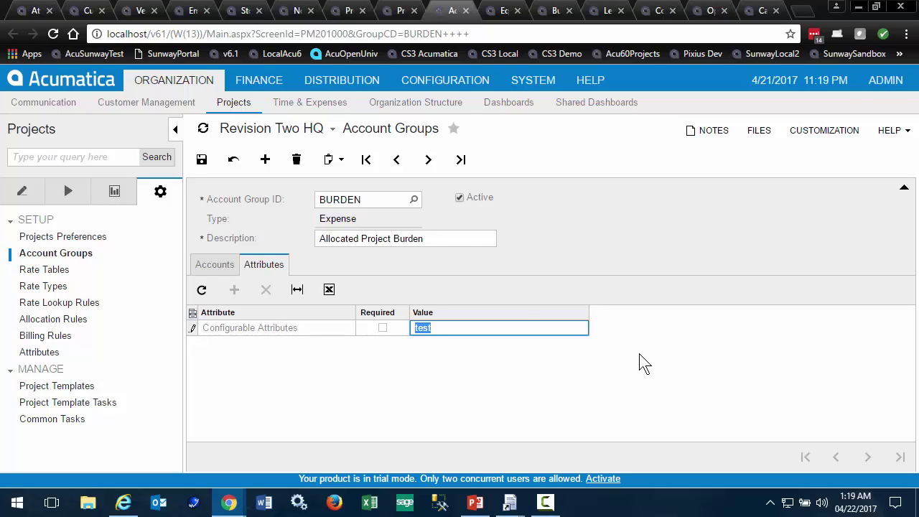
key(ctrl+Tab)
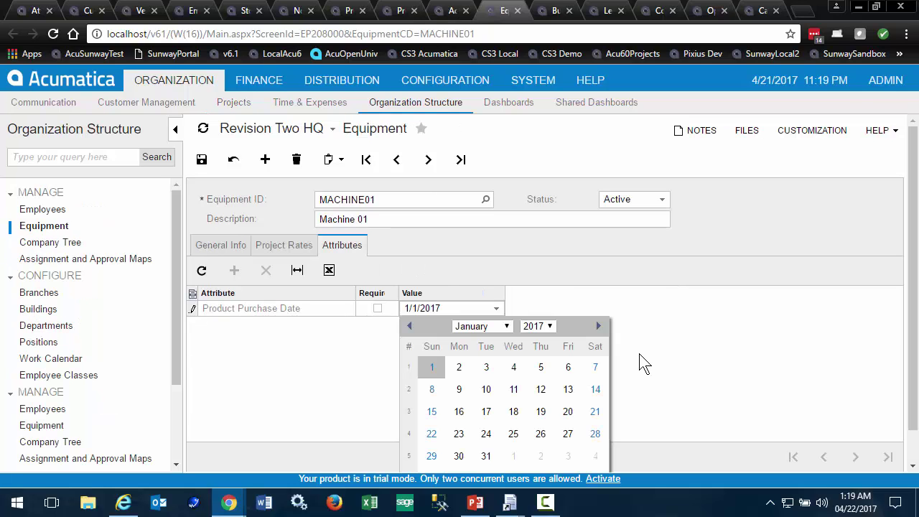
key(ctrl+Tab)
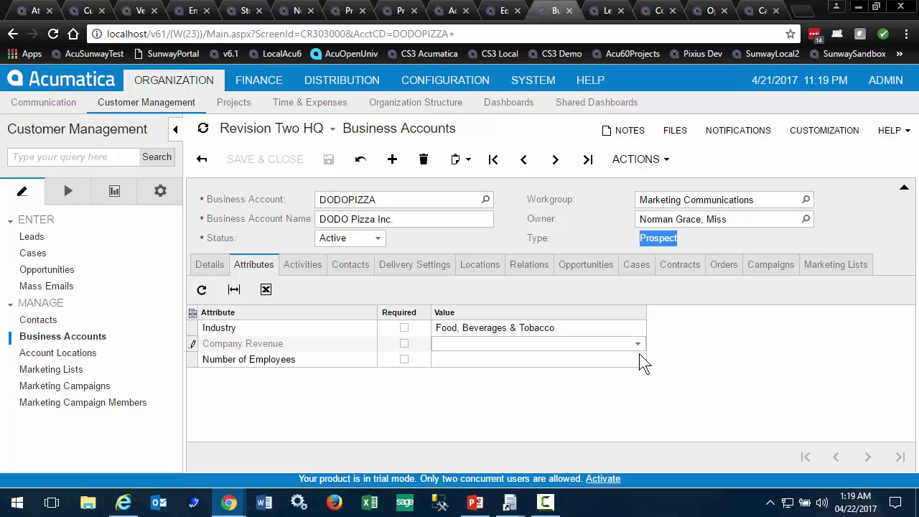
key(ctrl+Tab)
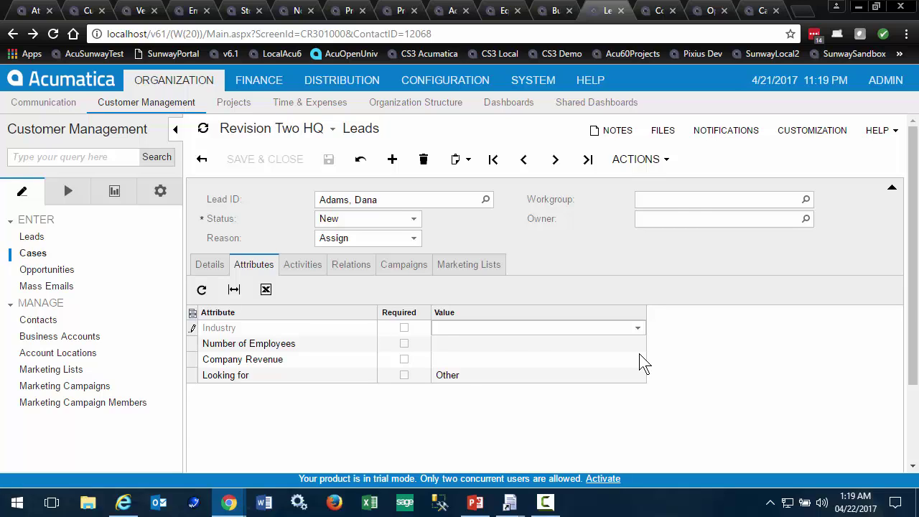
key(ctrl+Tab)
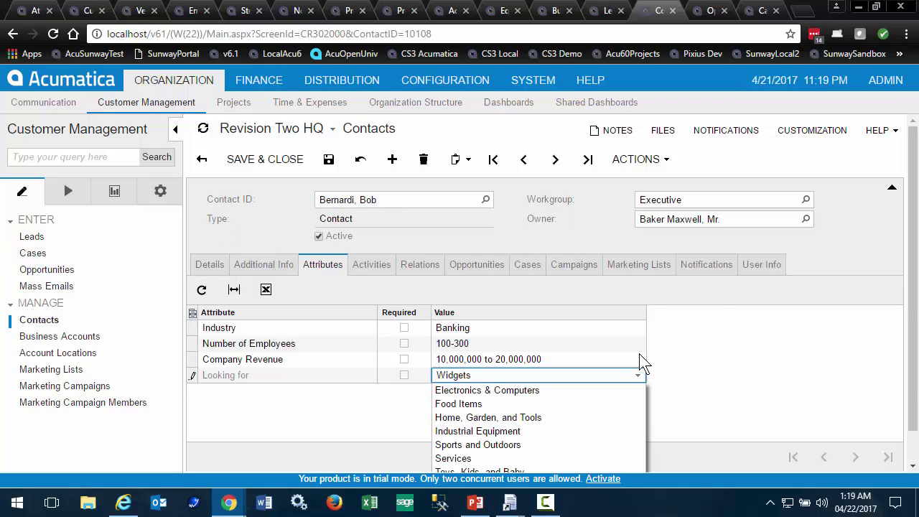
key(ctrl+Tab)
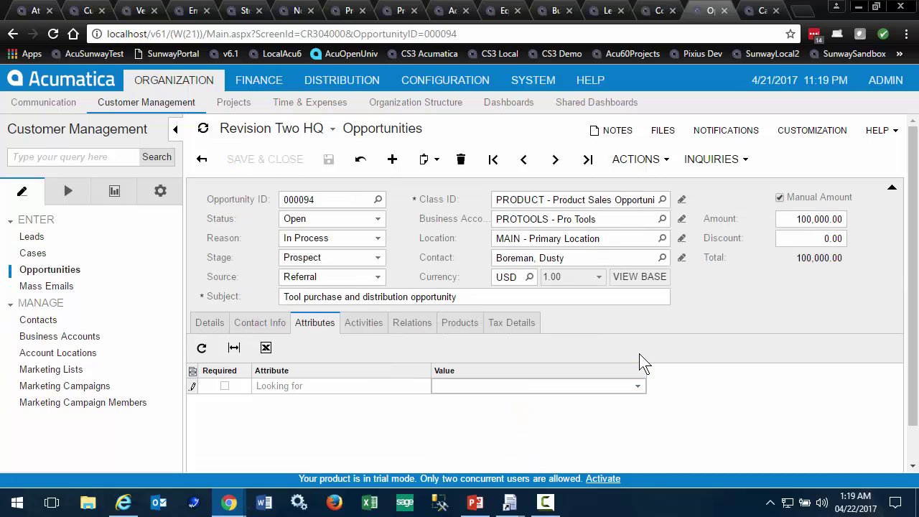
key(ctrl+Tab)
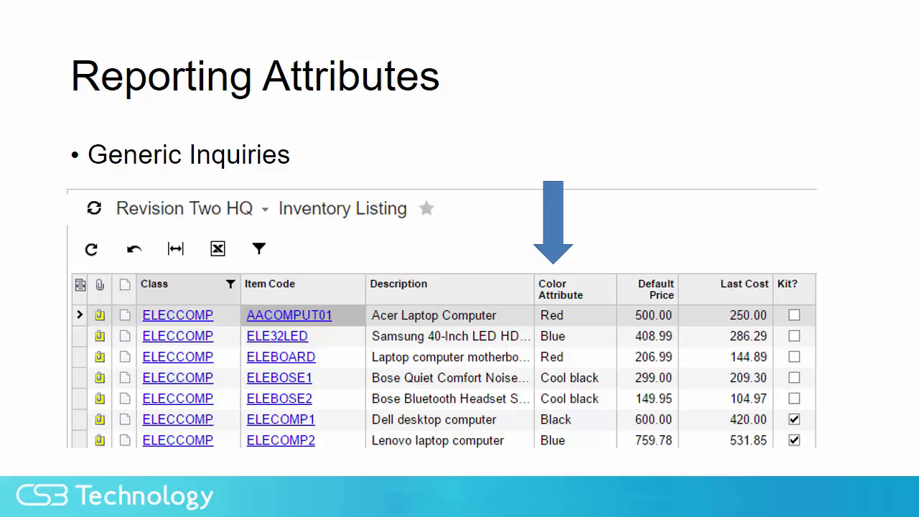
click(481, 135)
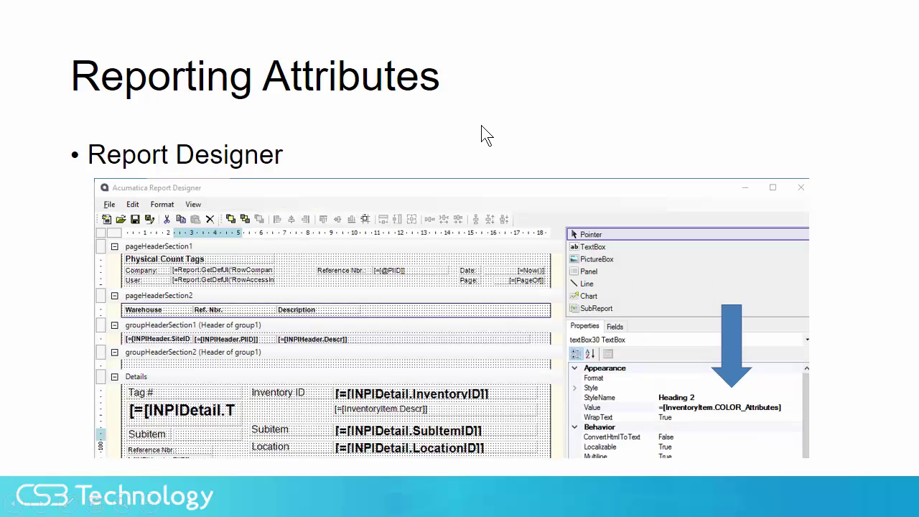
click(767, 141)
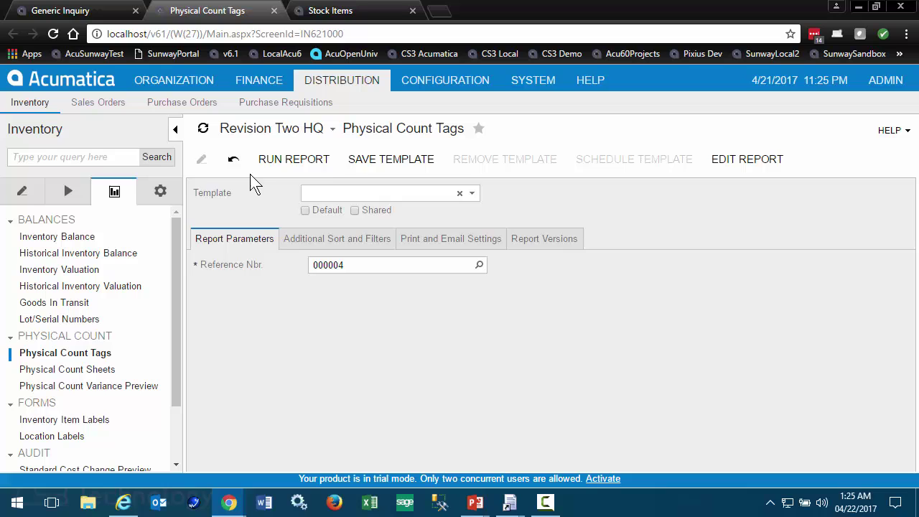
- Run the Physical Count Tags report and review the color attribute printed on the item tags
click(269, 158)
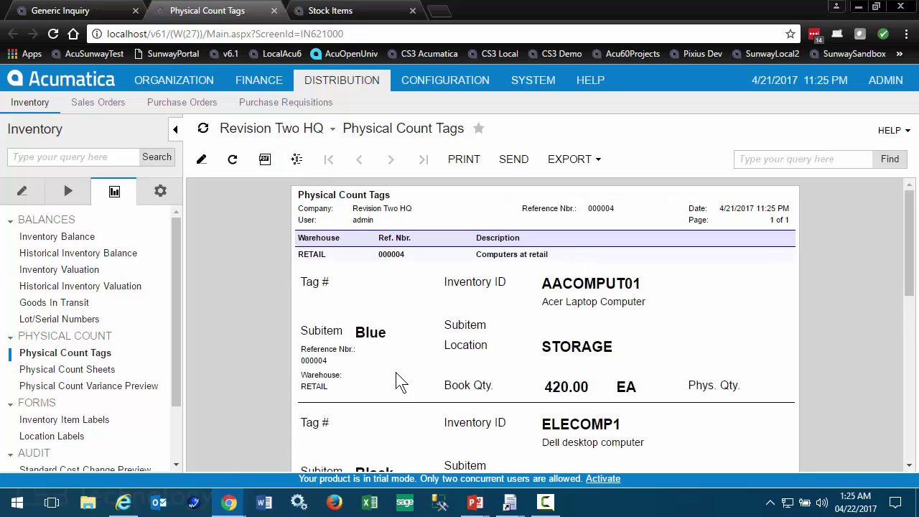
scroll(395, 379, down, 2)
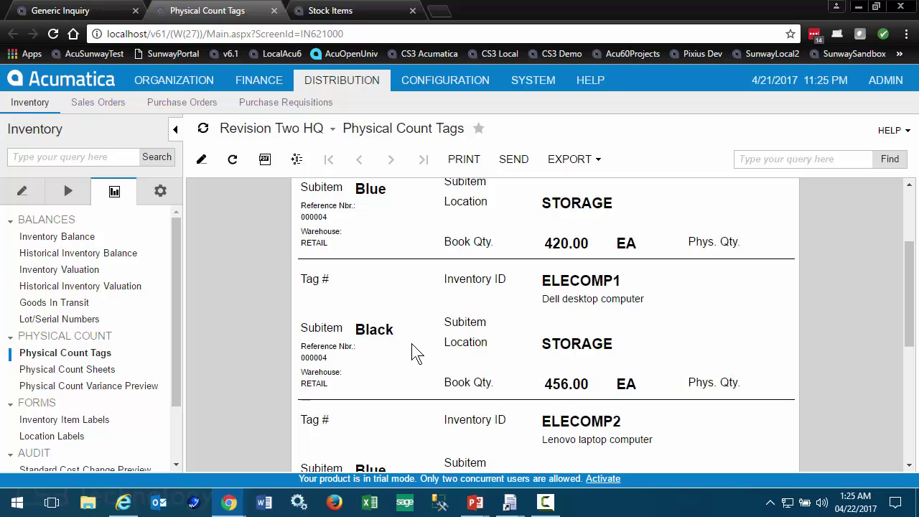